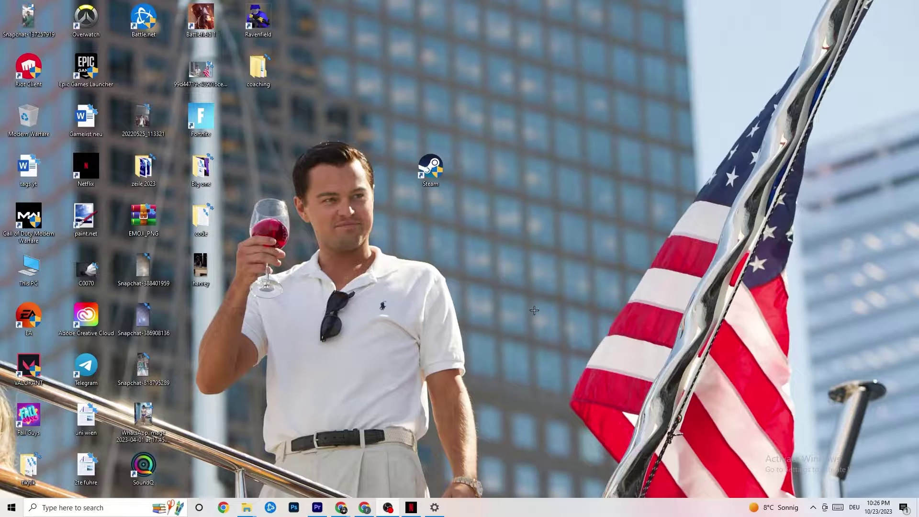
drag(434, 166, 446, 181)
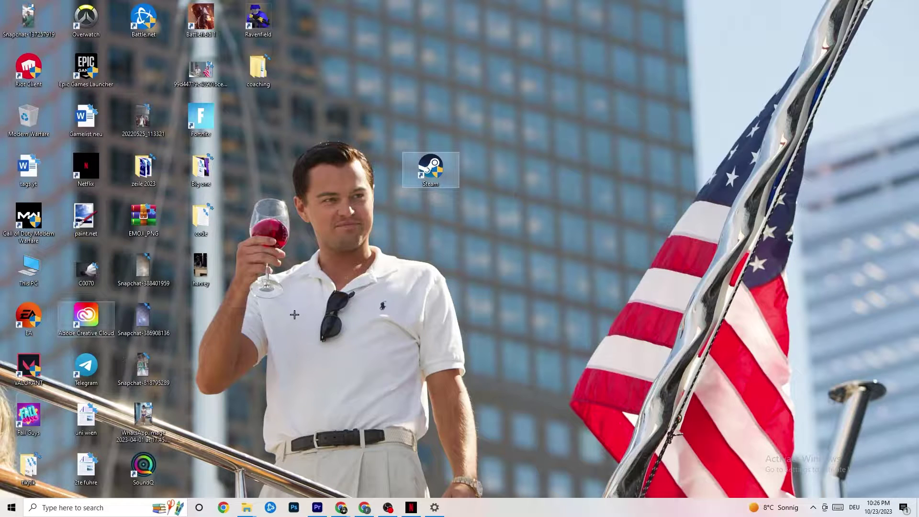
drag(432, 177, 437, 179)
click(438, 106)
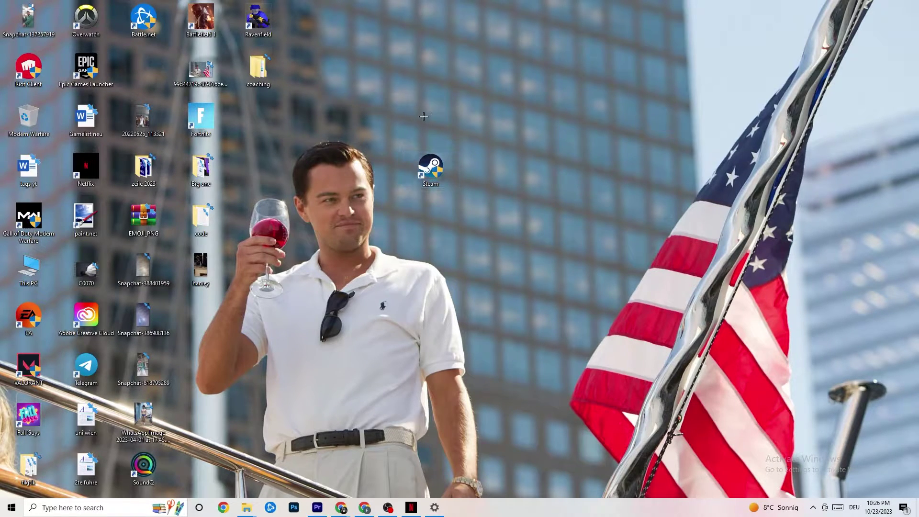
right_click(440, 168)
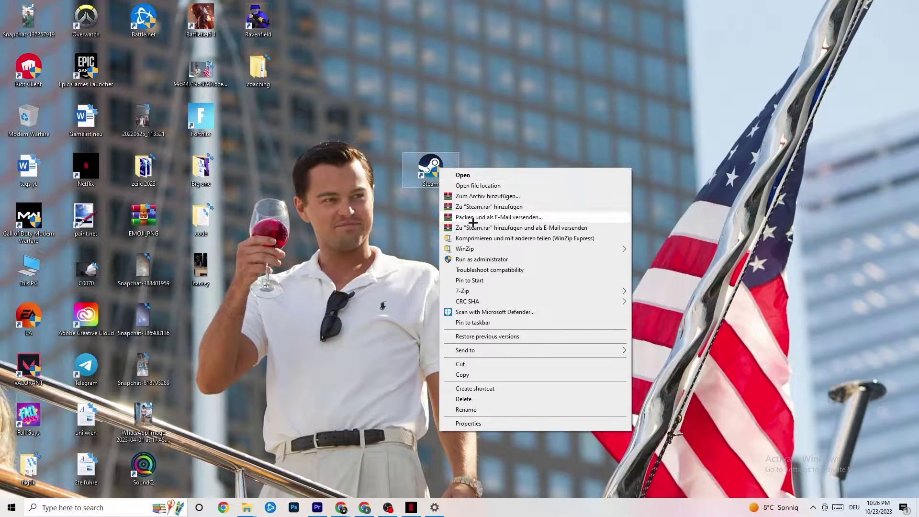
click(392, 254)
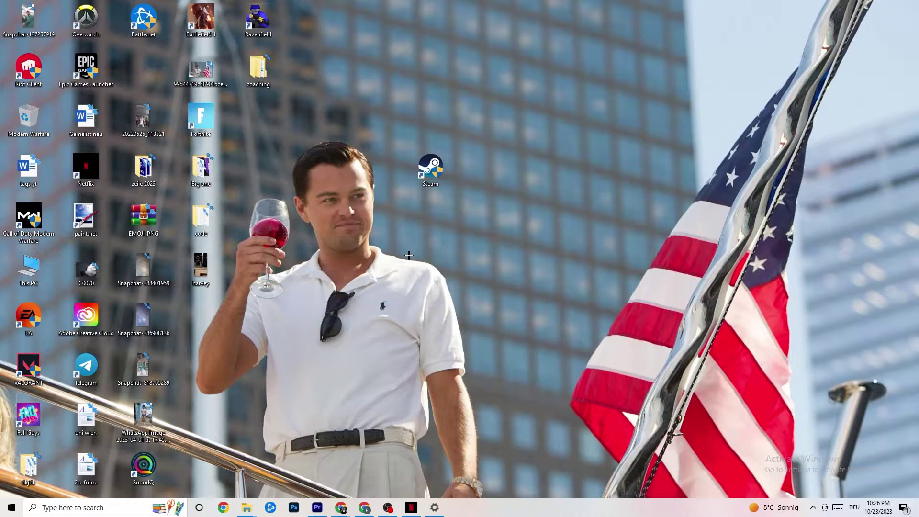
Step: Open the Steam shortcut's properties, review its compatibility settings and the available compatibility modes, and close the dialog with OK
right_click(430, 172)
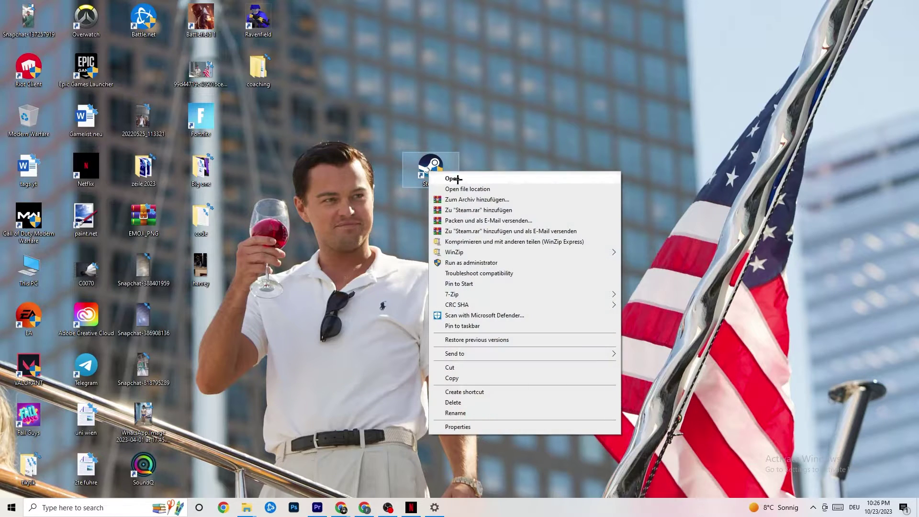
click(478, 427)
drag(502, 178, 455, 104)
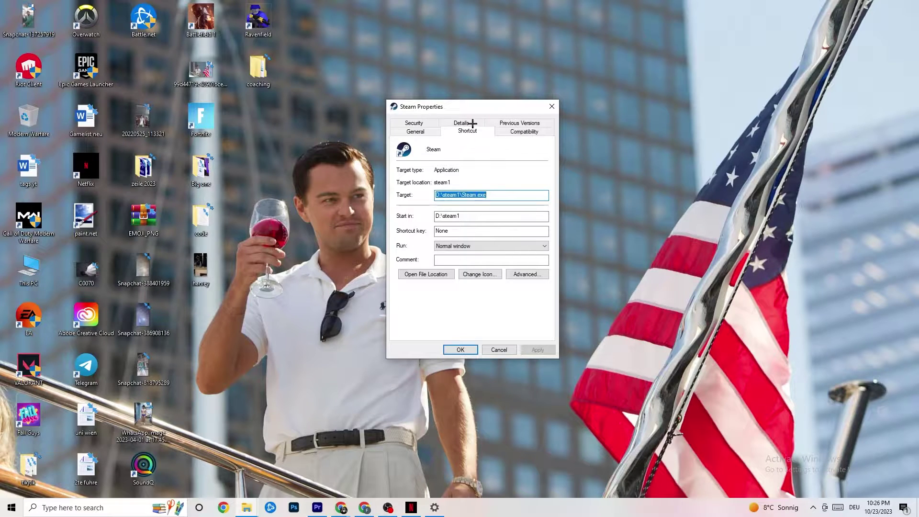
click(502, 130)
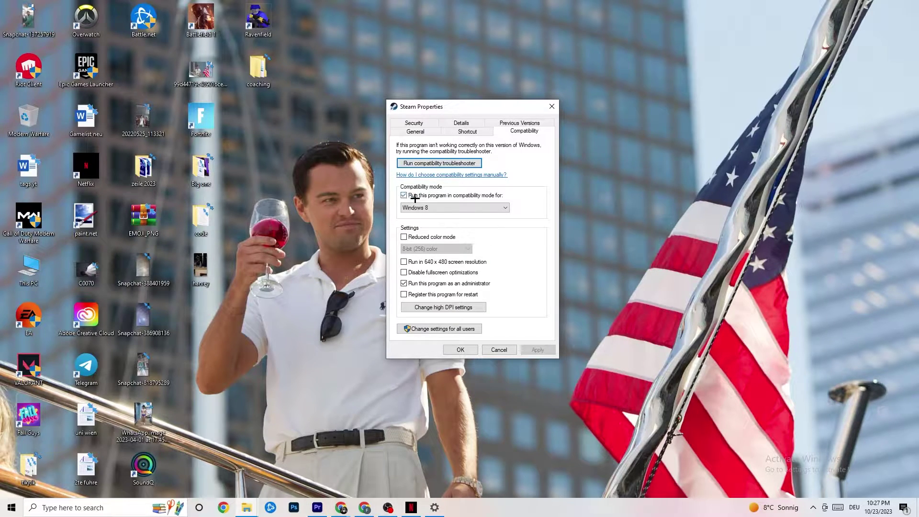
click(446, 207)
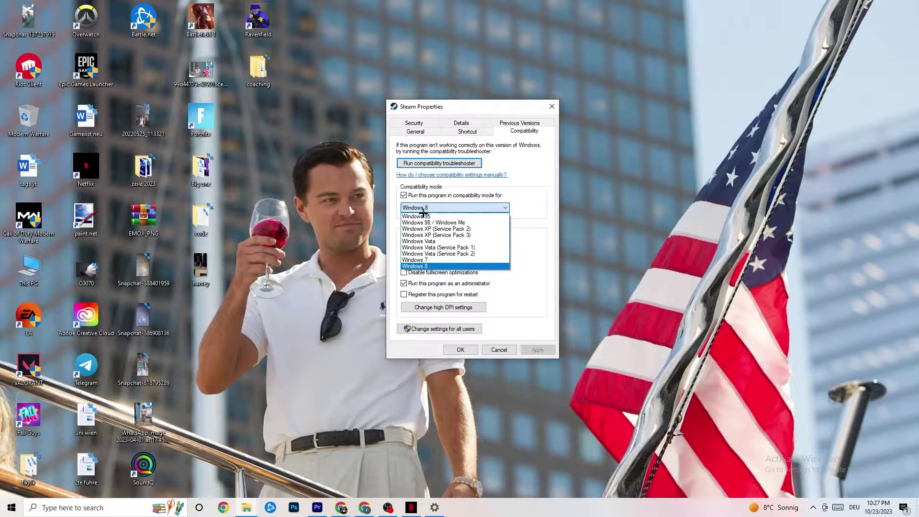
click(523, 219)
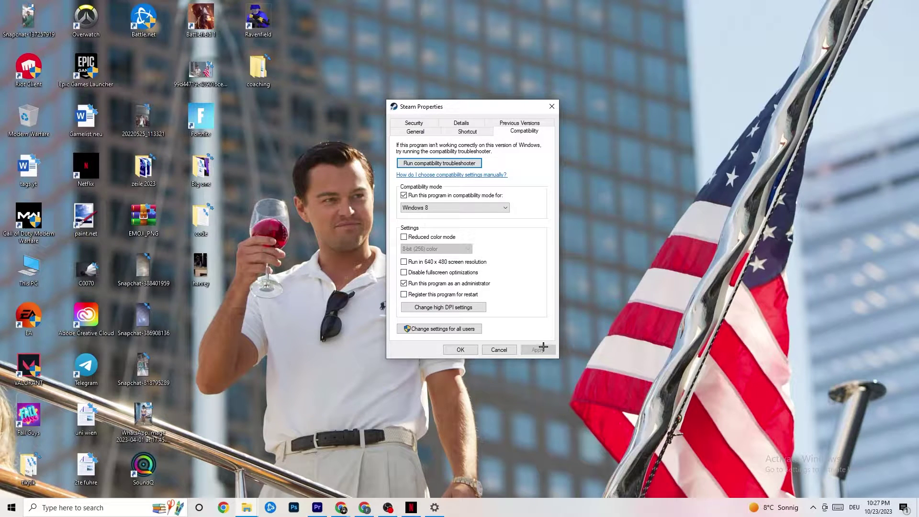
click(460, 349)
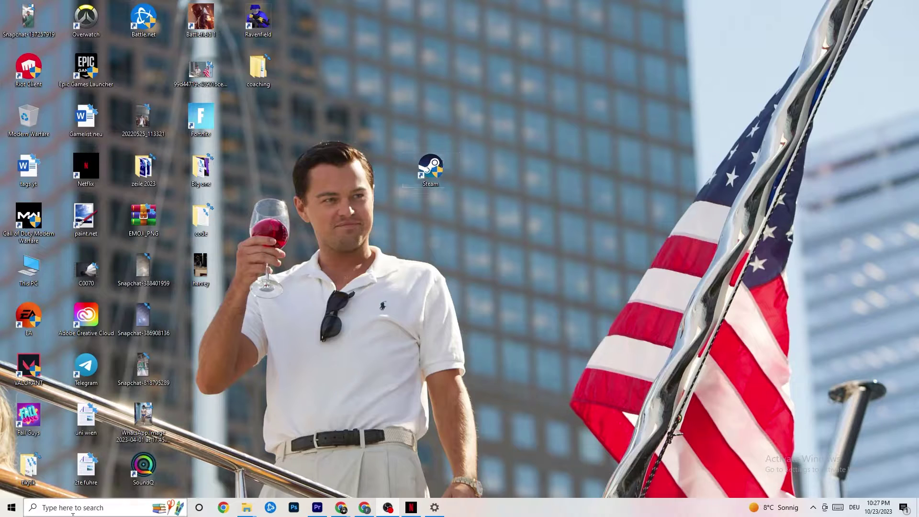
key(super)
click(325, 460)
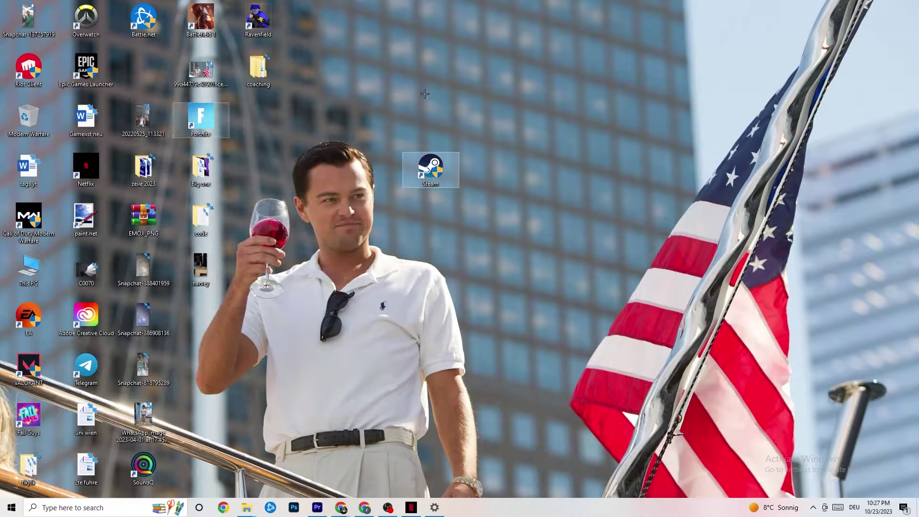
right_click(422, 174)
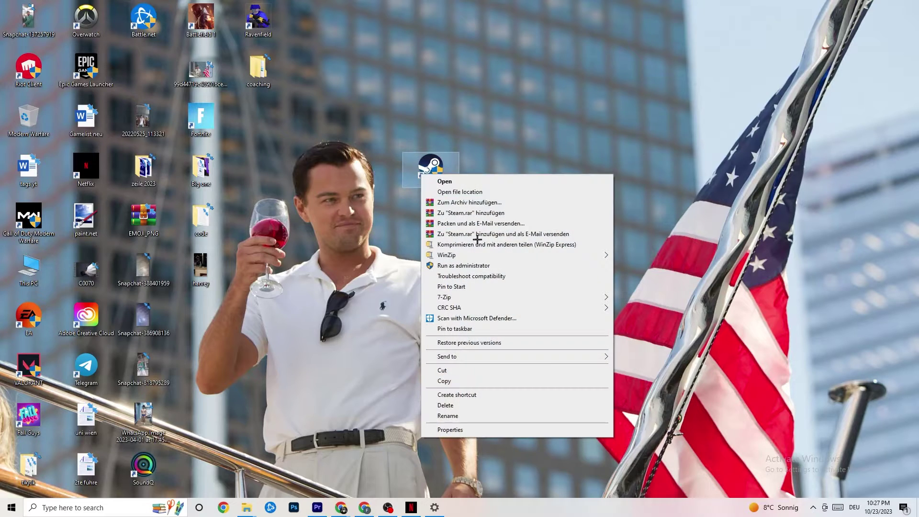
click(404, 263)
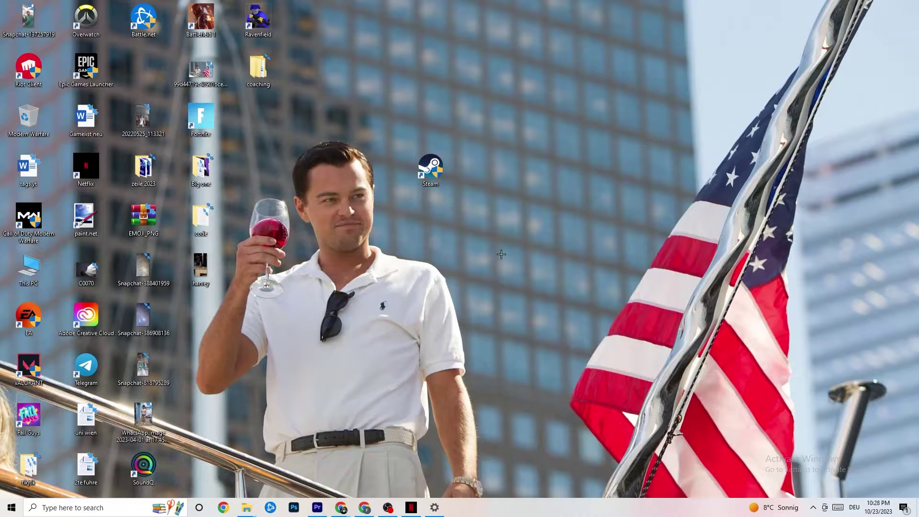
Step: Open Task Manager, maximize it, and look at the actions available for the running Google Chrome process without ending it
right_click(513, 513)
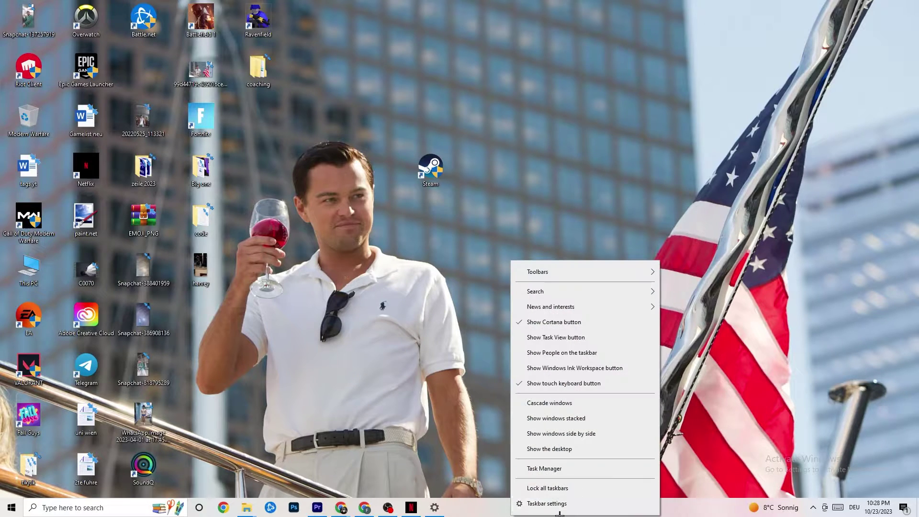
click(551, 469)
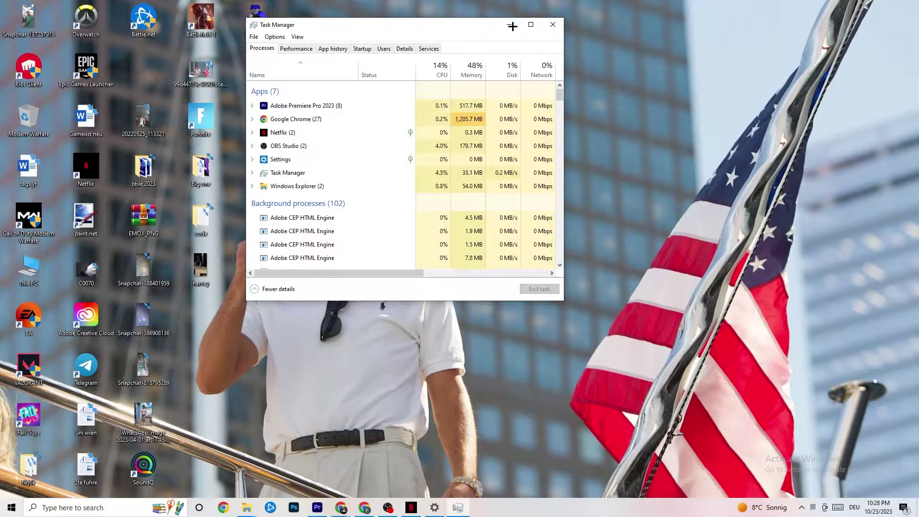
click(530, 25)
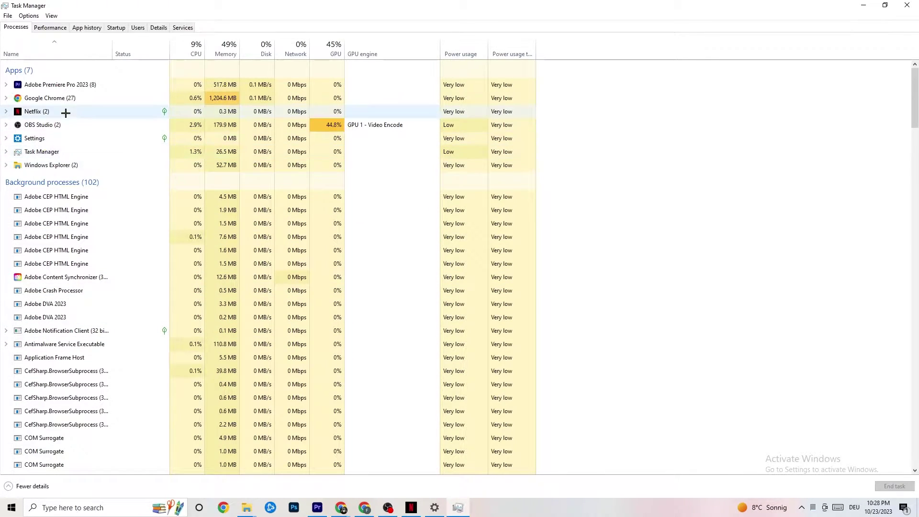
right_click(68, 98)
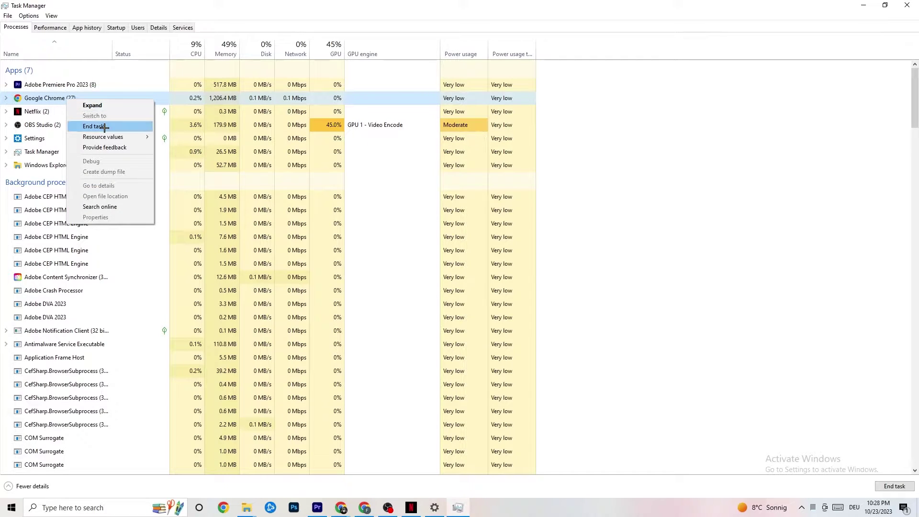
click(659, 113)
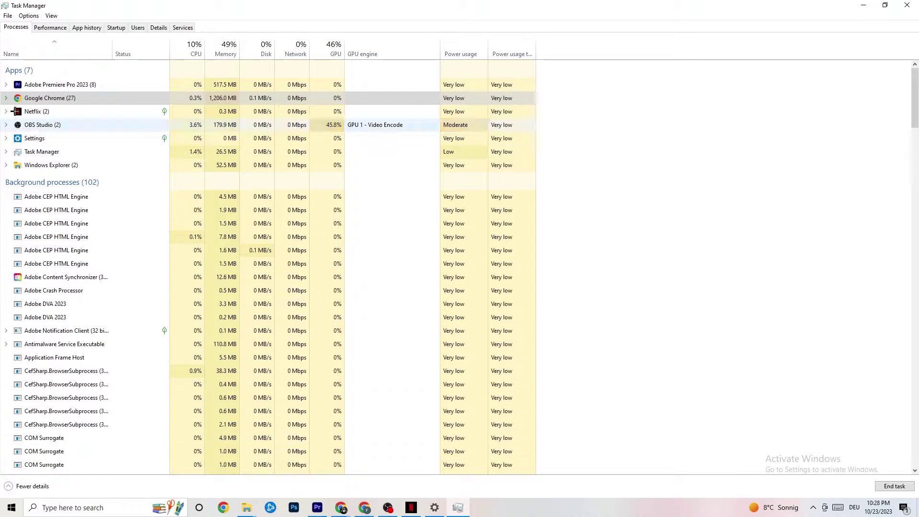
Step: Show the detailed process list and view the priority levels available for the Adobe Premiere Pro process without changing its priority
click(157, 27)
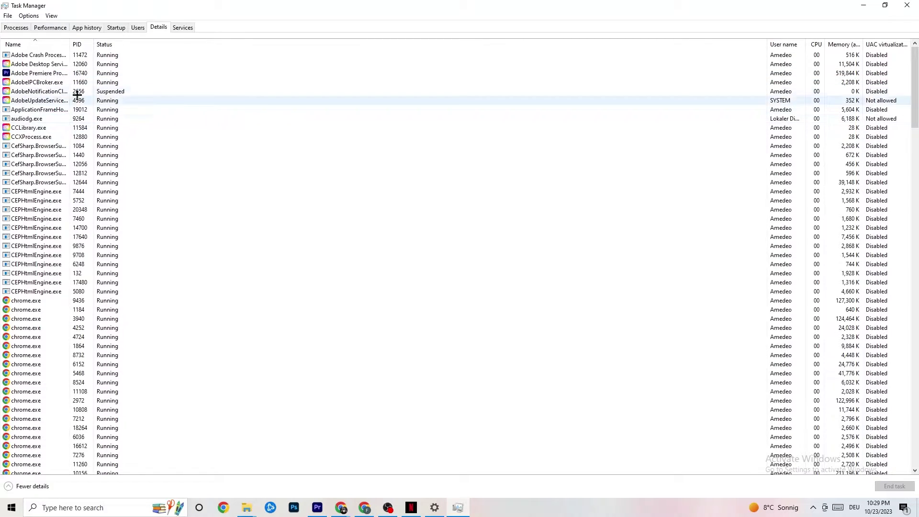
right_click(50, 74)
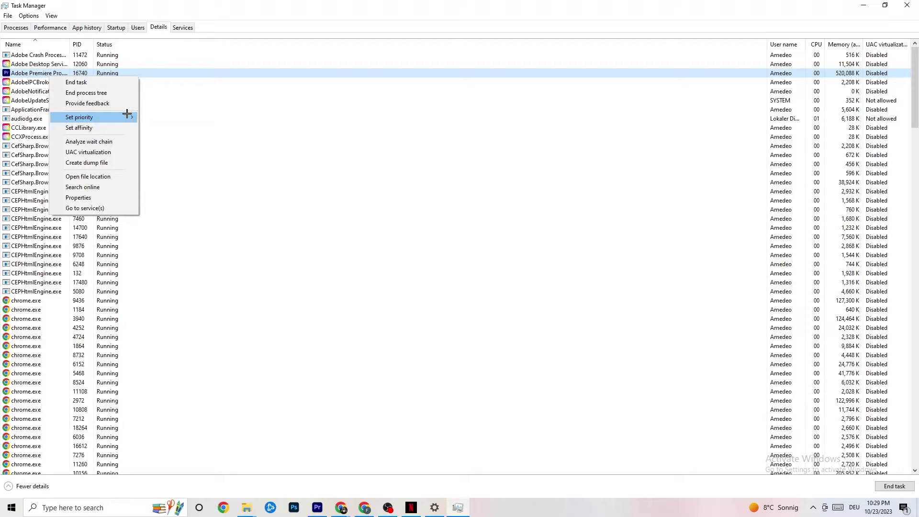
mouse_move(127, 115)
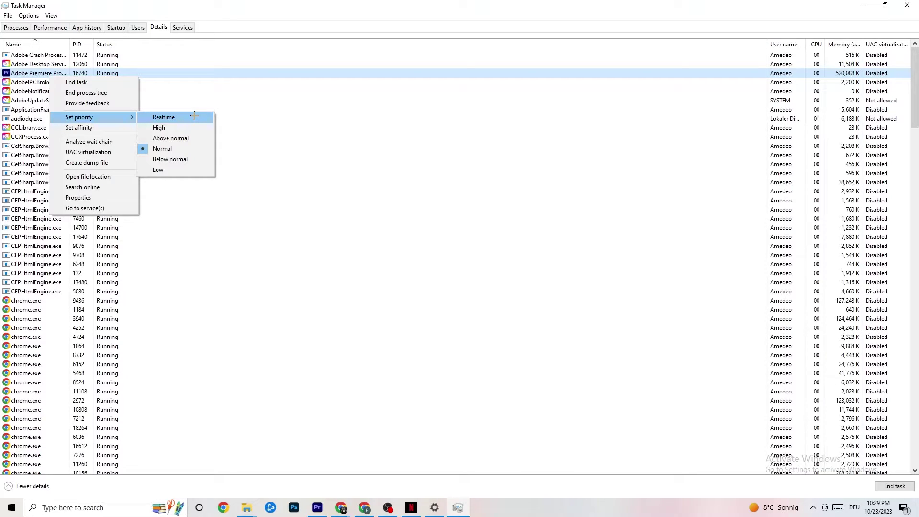
click(248, 101)
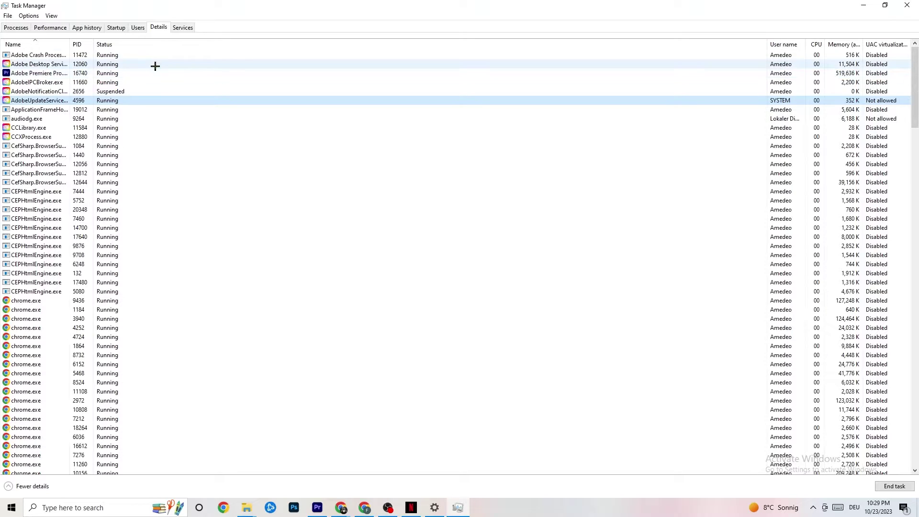
Step: Review the startup programs and the actions available for Razer Synapse, and close Task Manager
click(116, 28)
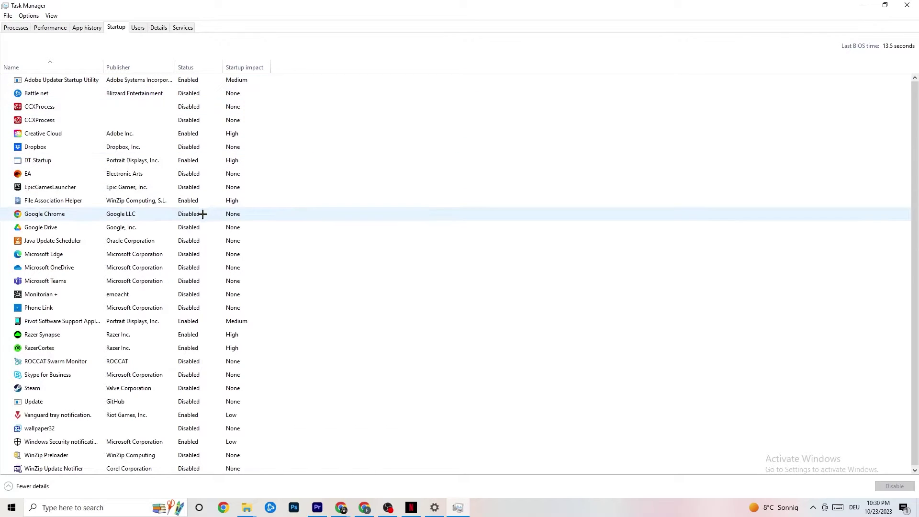
right_click(186, 335)
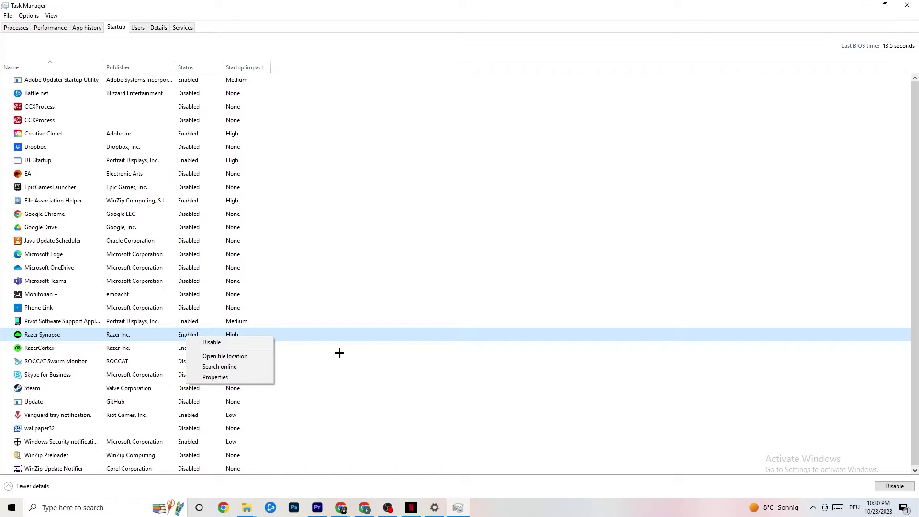
click(474, 48)
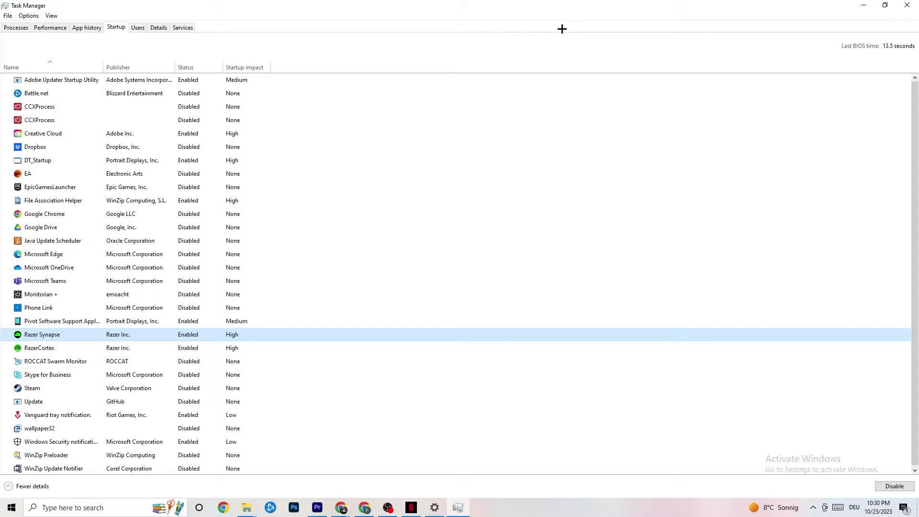
click(902, 4)
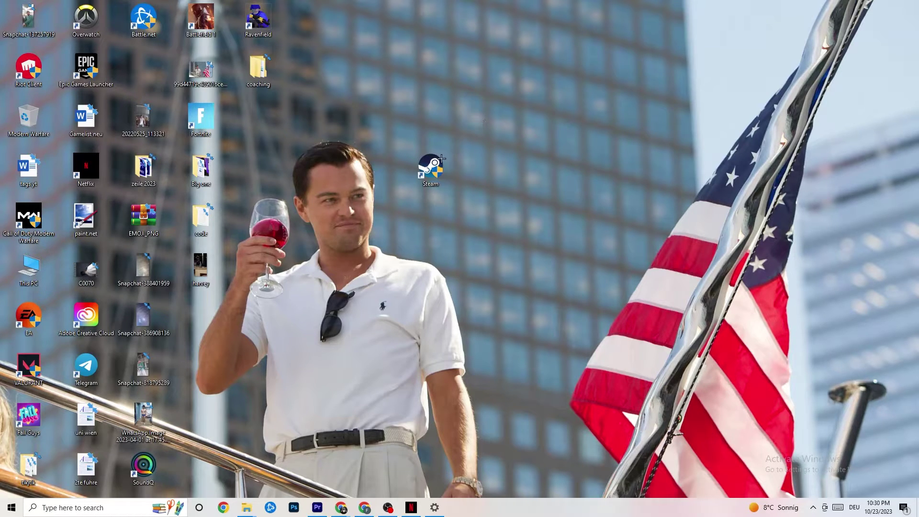
Step: Open the Windows display settings and check the scaling choices for text, apps and other items, leaving the scale unchanged
click(12, 508)
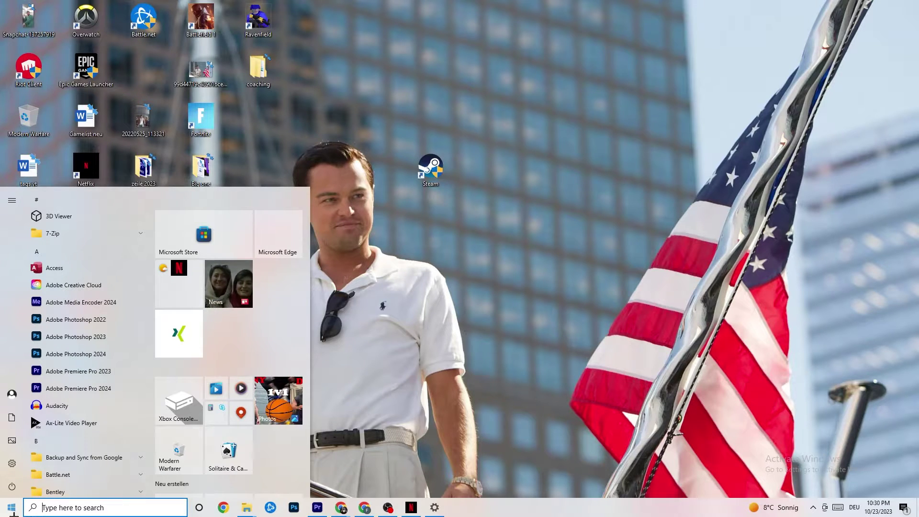
click(12, 464)
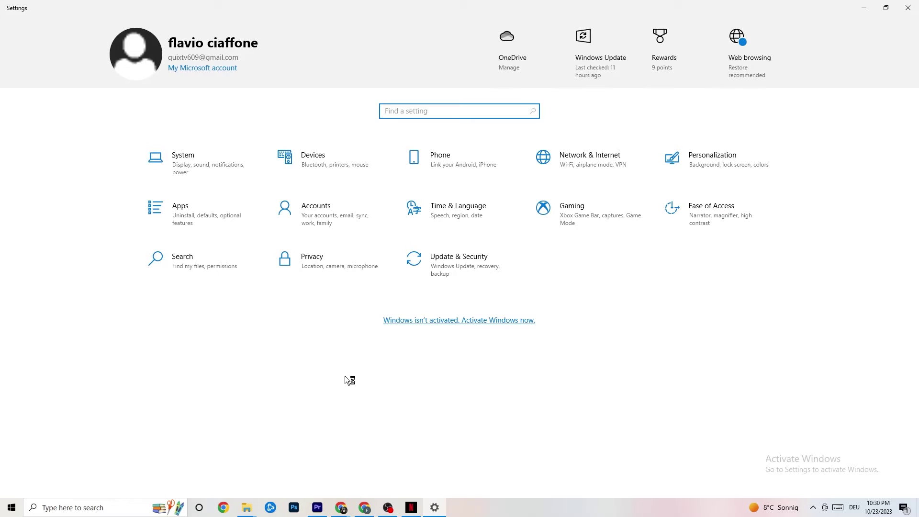
click(201, 162)
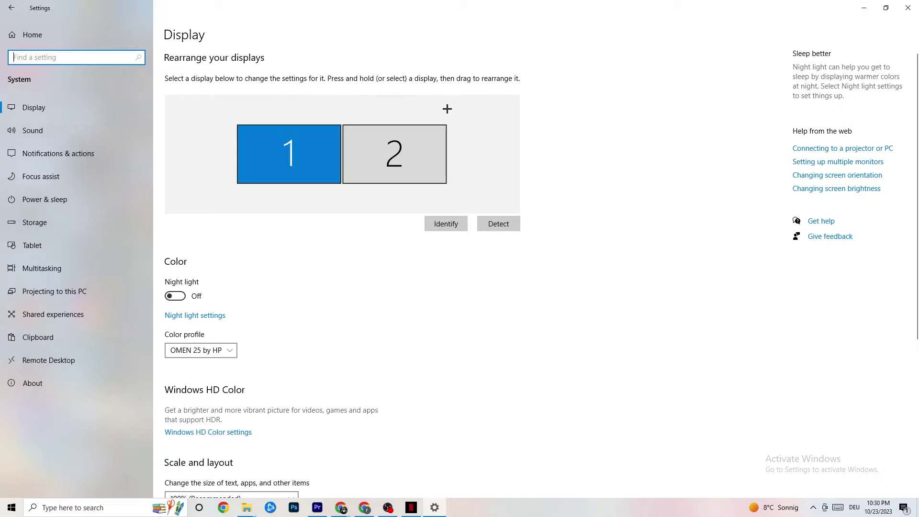
scroll(447, 108, down, 5)
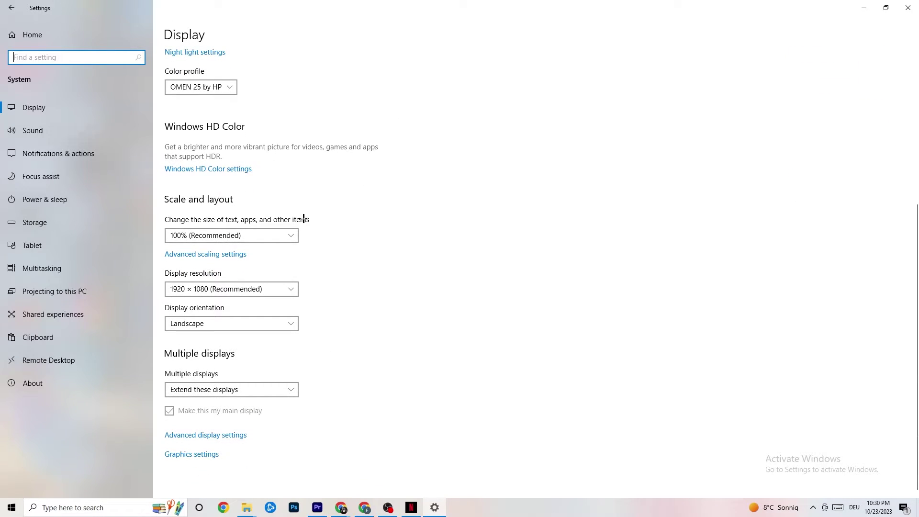
click(263, 232)
click(363, 185)
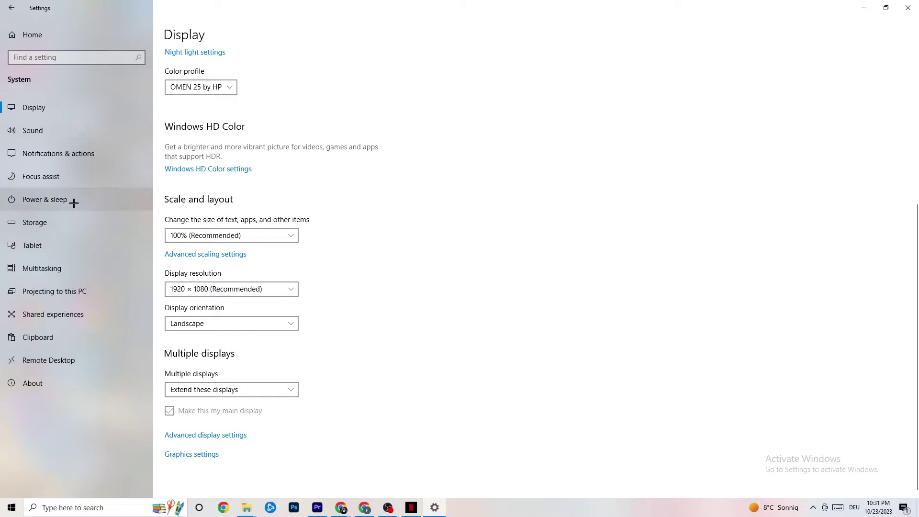
Step: View the available power plans through the additional power settings under Power & sleep, and close the Power Options window
click(59, 198)
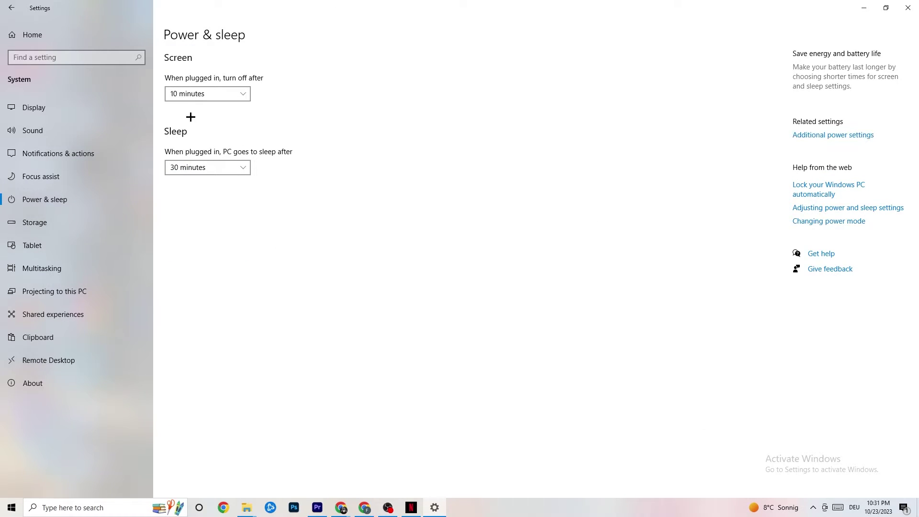
click(846, 135)
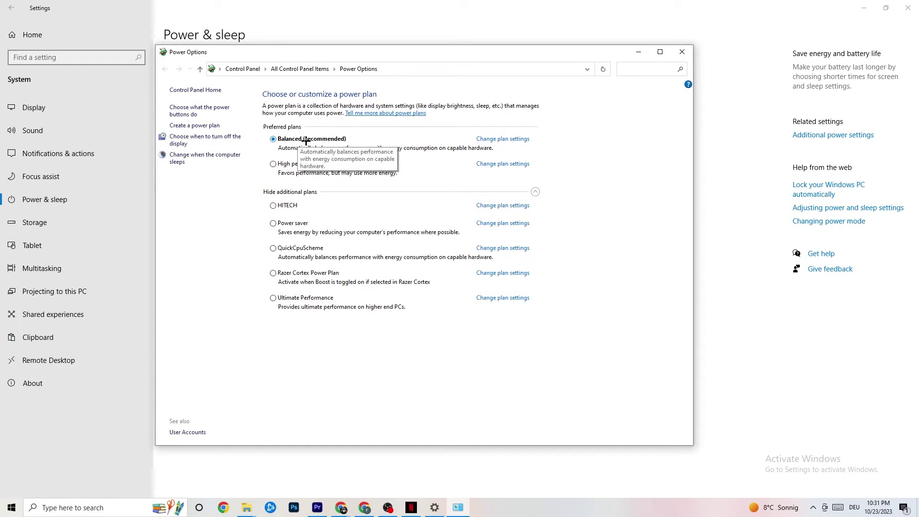
click(681, 52)
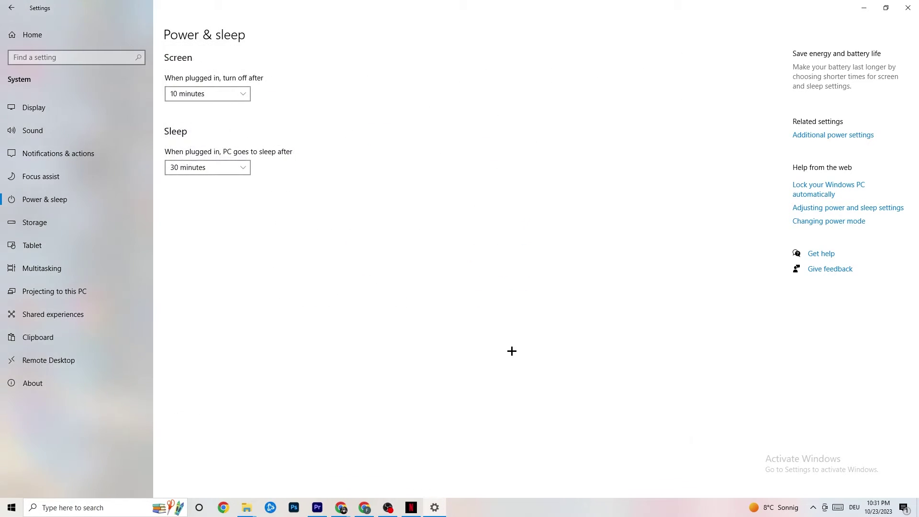
Step: Review the Storage page and the Storage Sense configuration options without changing them, and return to the Settings home page
click(71, 223)
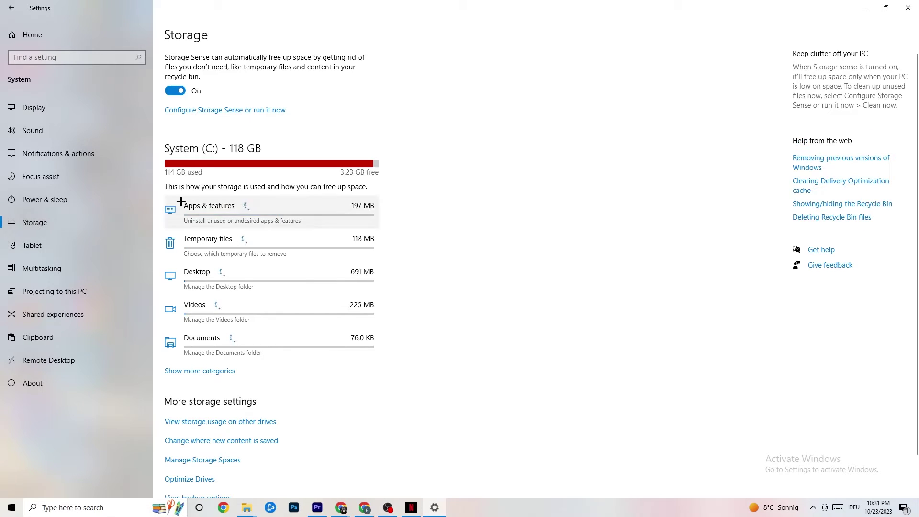
click(216, 111)
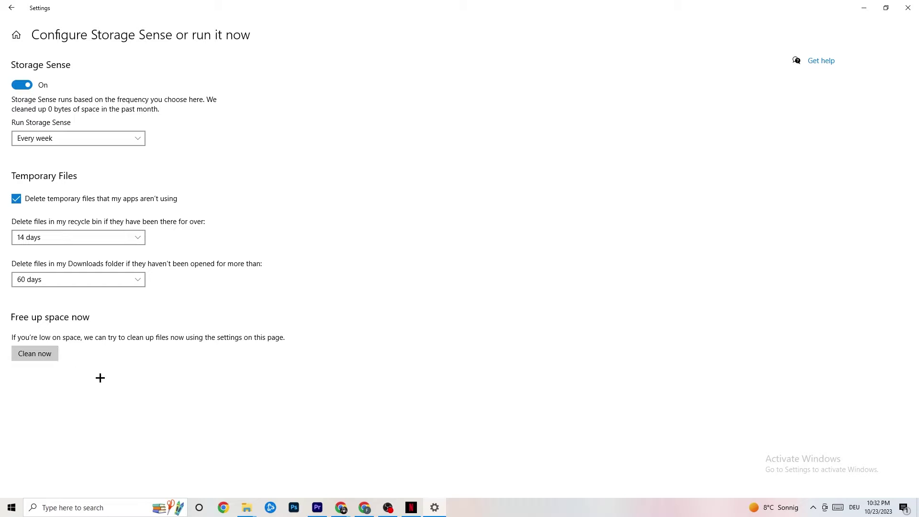
click(9, 6)
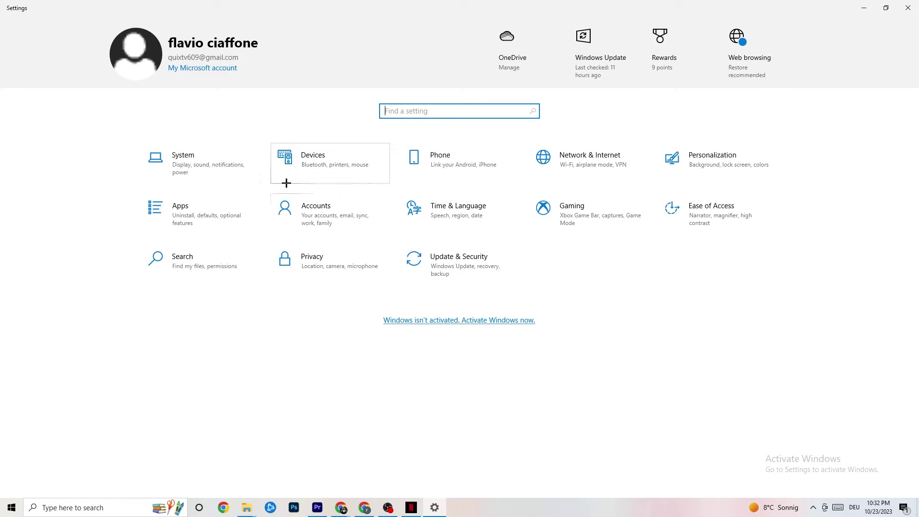
Step: Review the Xbox Game Bar, Captures and Game Mode settings in the Gaming category, and return to the Settings home page
click(612, 218)
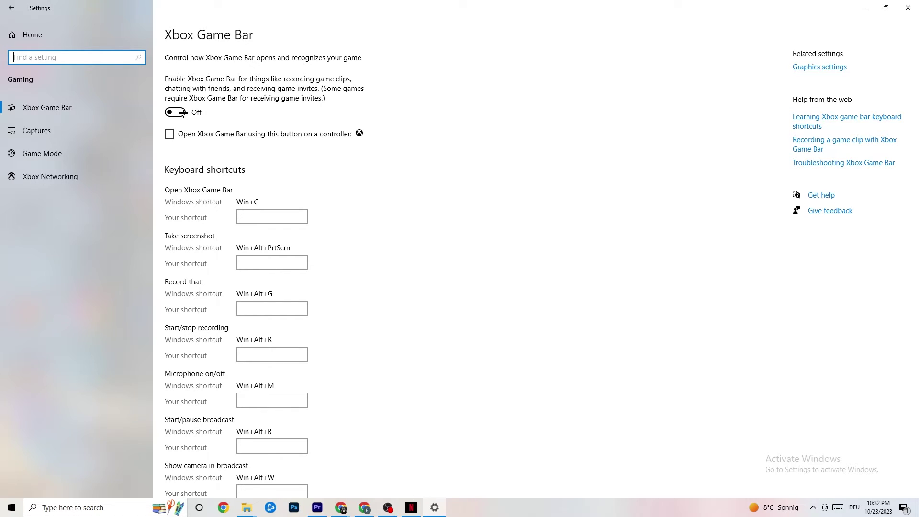
click(75, 134)
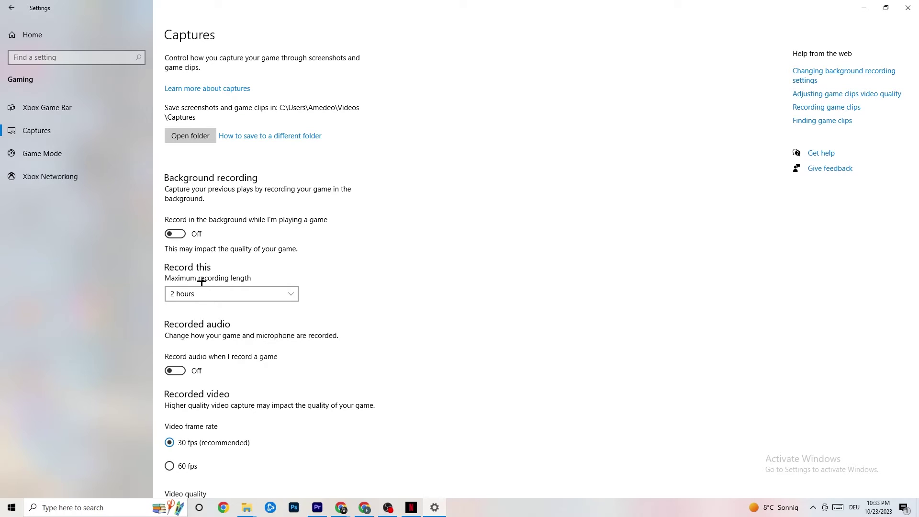
click(85, 155)
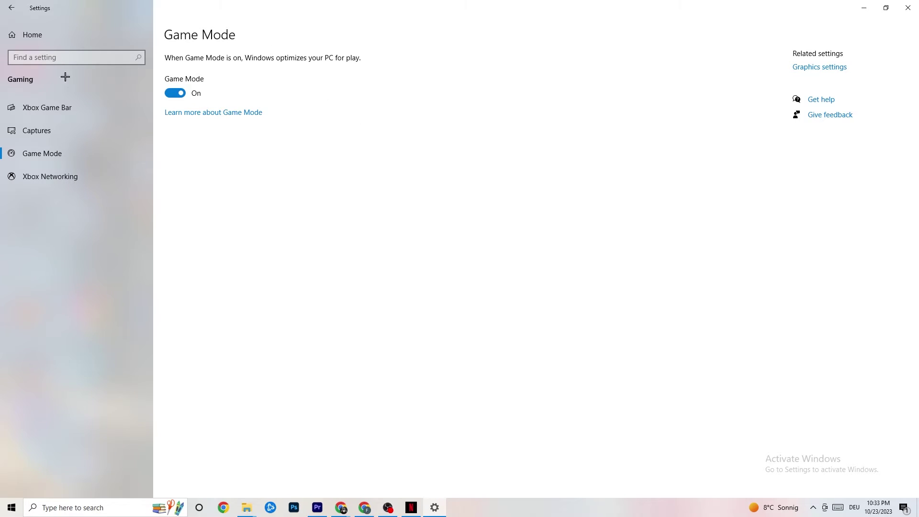
click(12, 7)
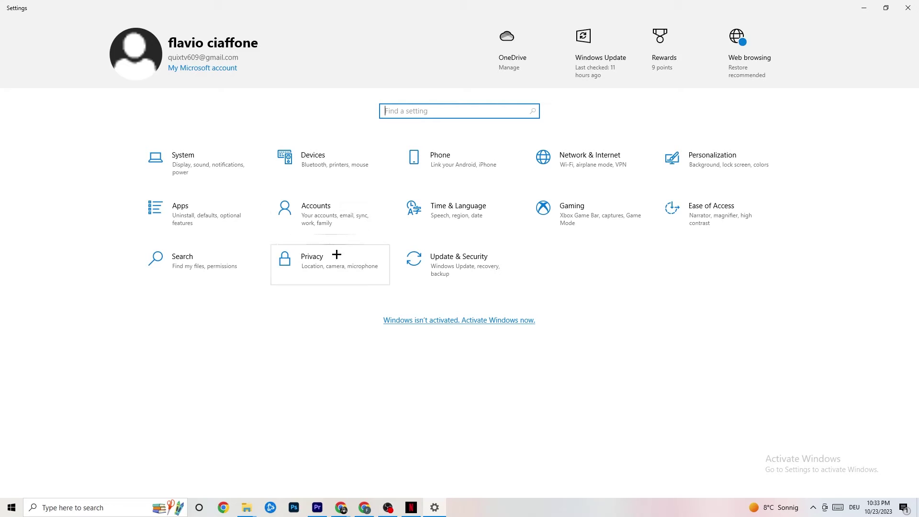
Step: Check the Troubleshoot and Windows Update pages under Update & Security, and close Settings
click(480, 272)
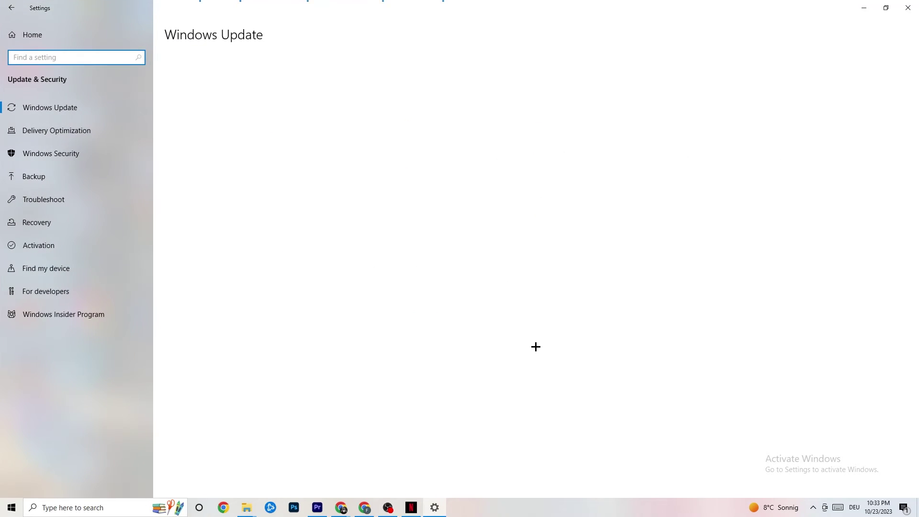
click(54, 194)
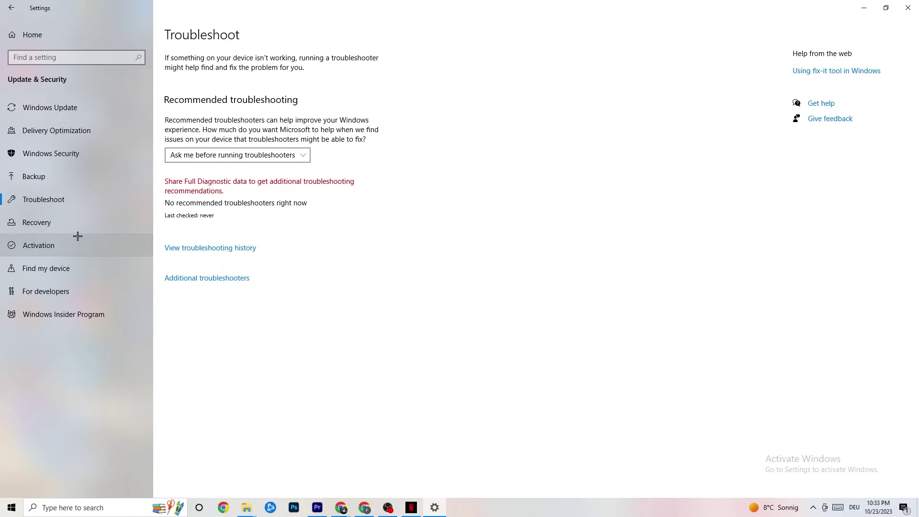
click(72, 111)
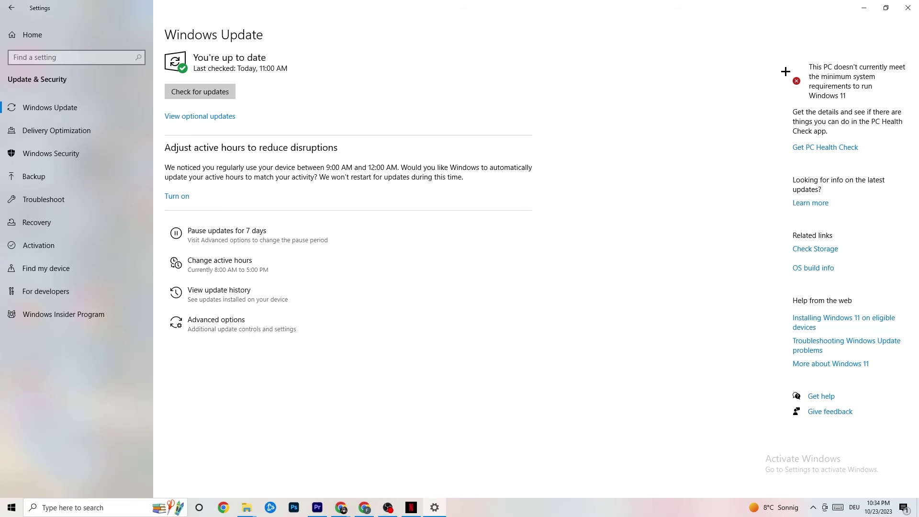
click(898, 11)
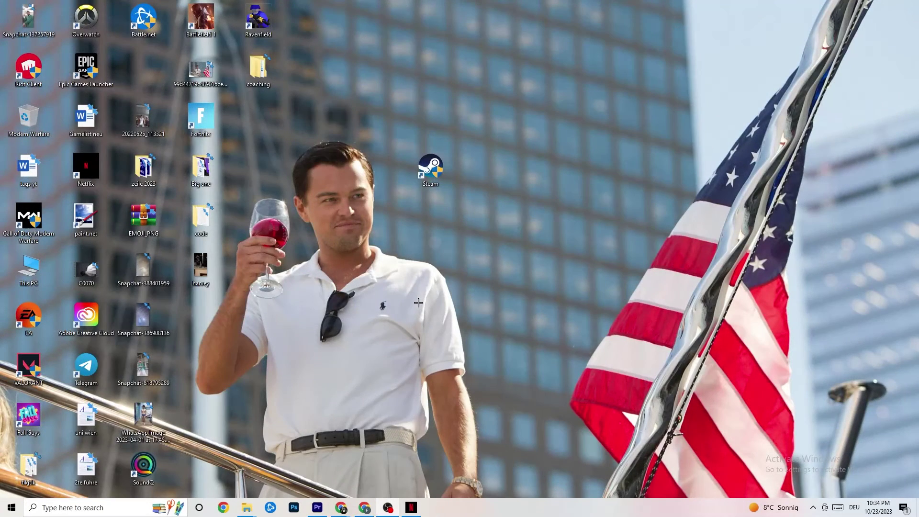